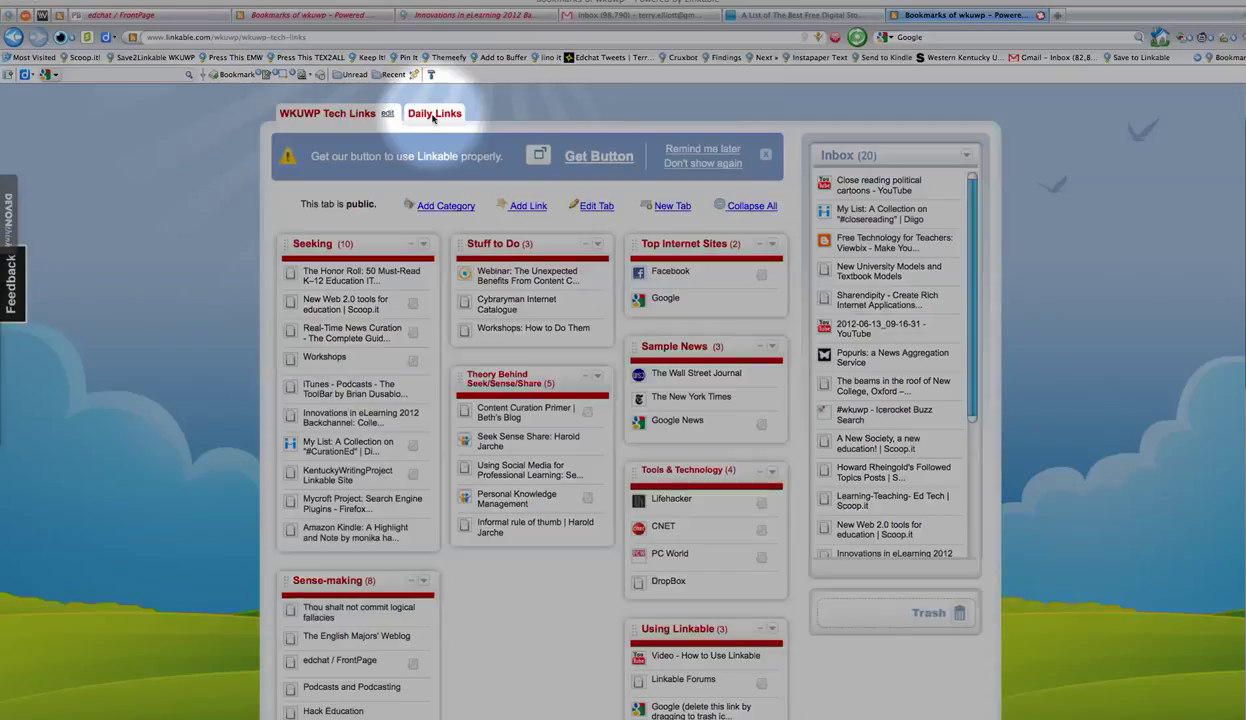
# Show the Daily Links tab with its Thursday, June 14 category of nine links.
pyautogui.click(434, 116)
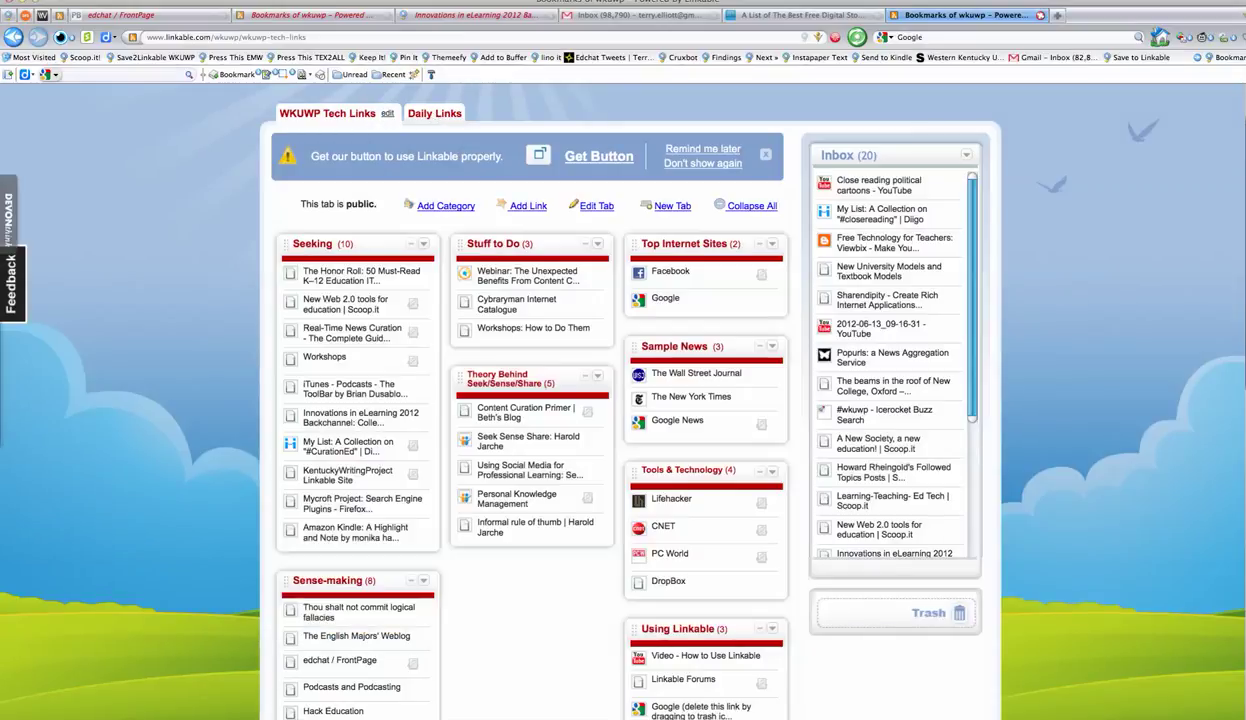
pyautogui.click(434, 114)
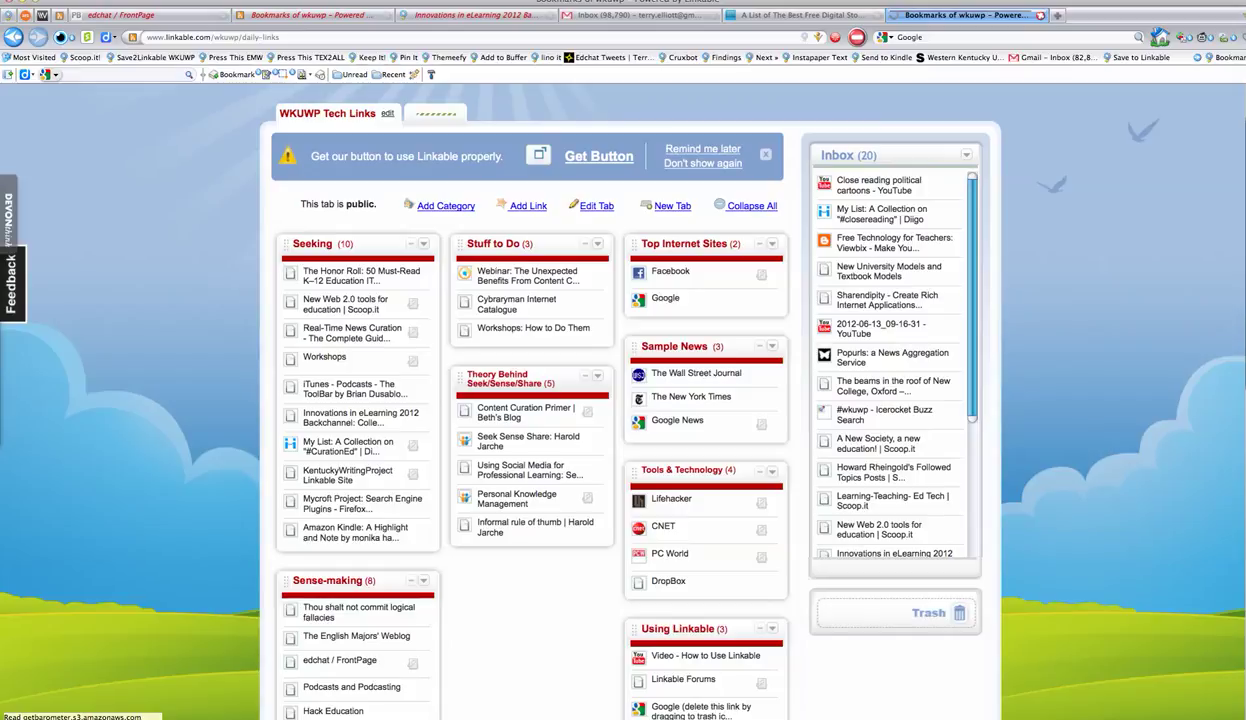
pyautogui.click(805, 1)
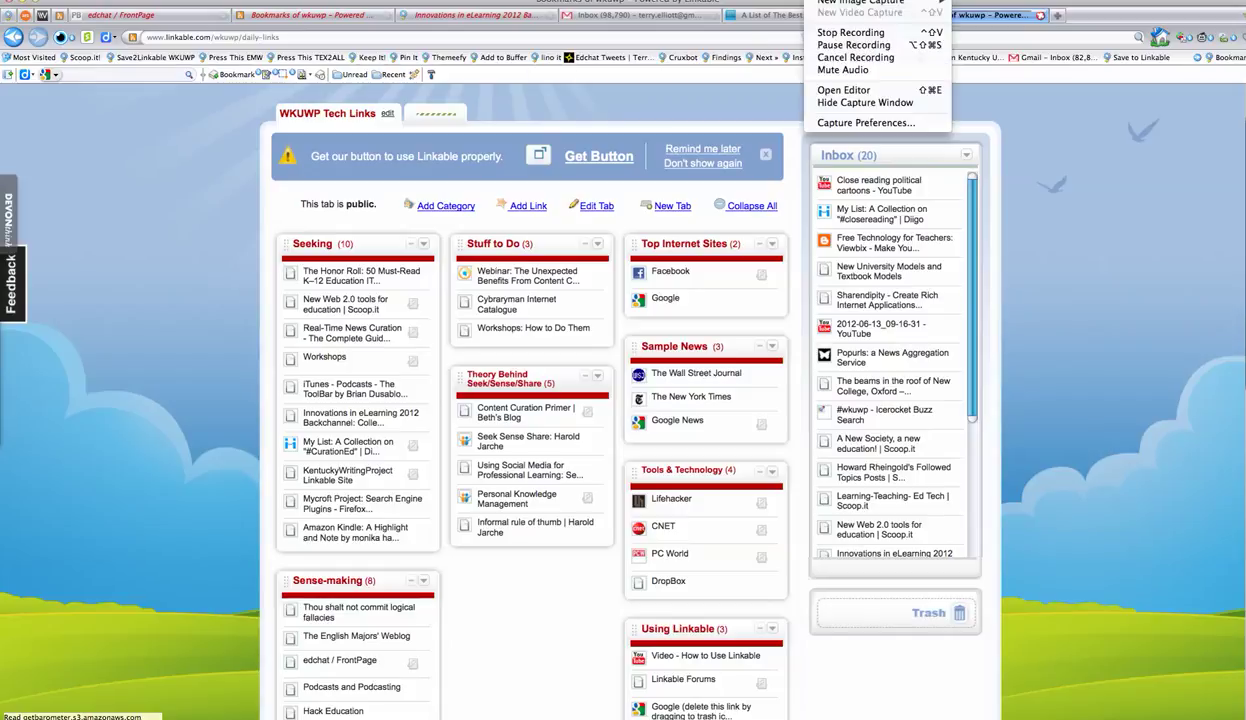
pyautogui.click(838, 45)
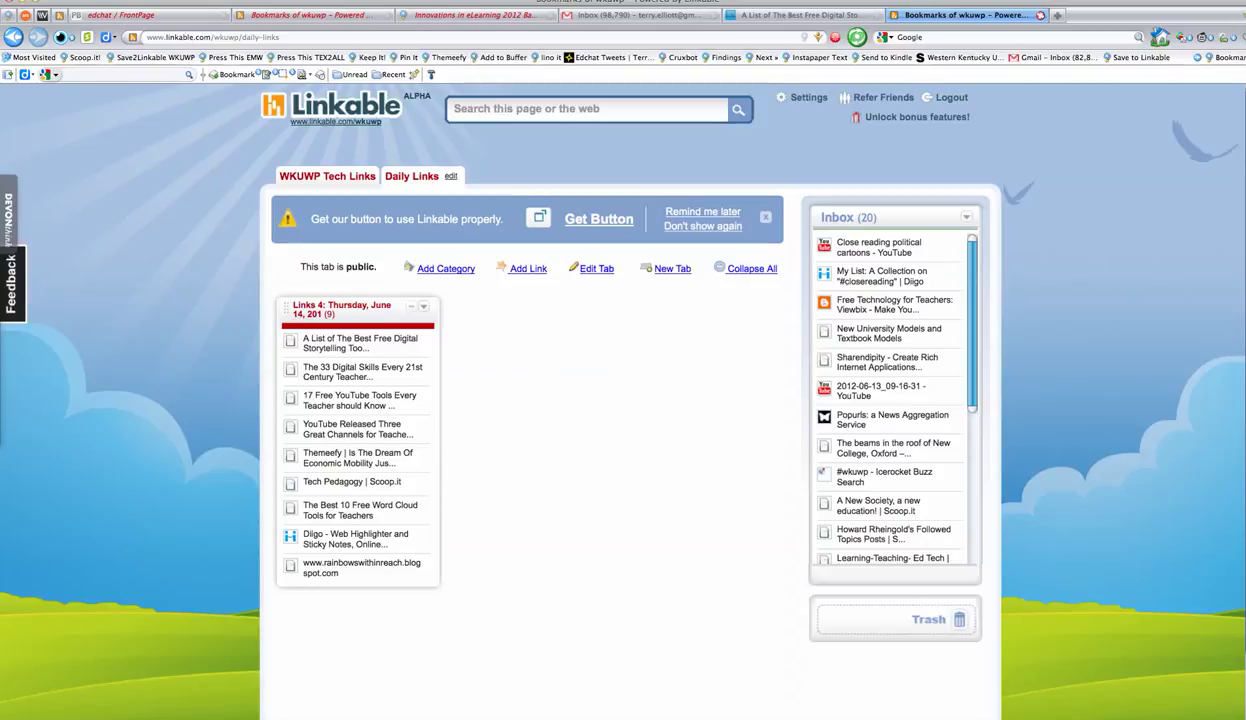
# Go back to the WKUWP Tech Links board with its topic categories and 20-link inbox.
pyautogui.click(820, 0)
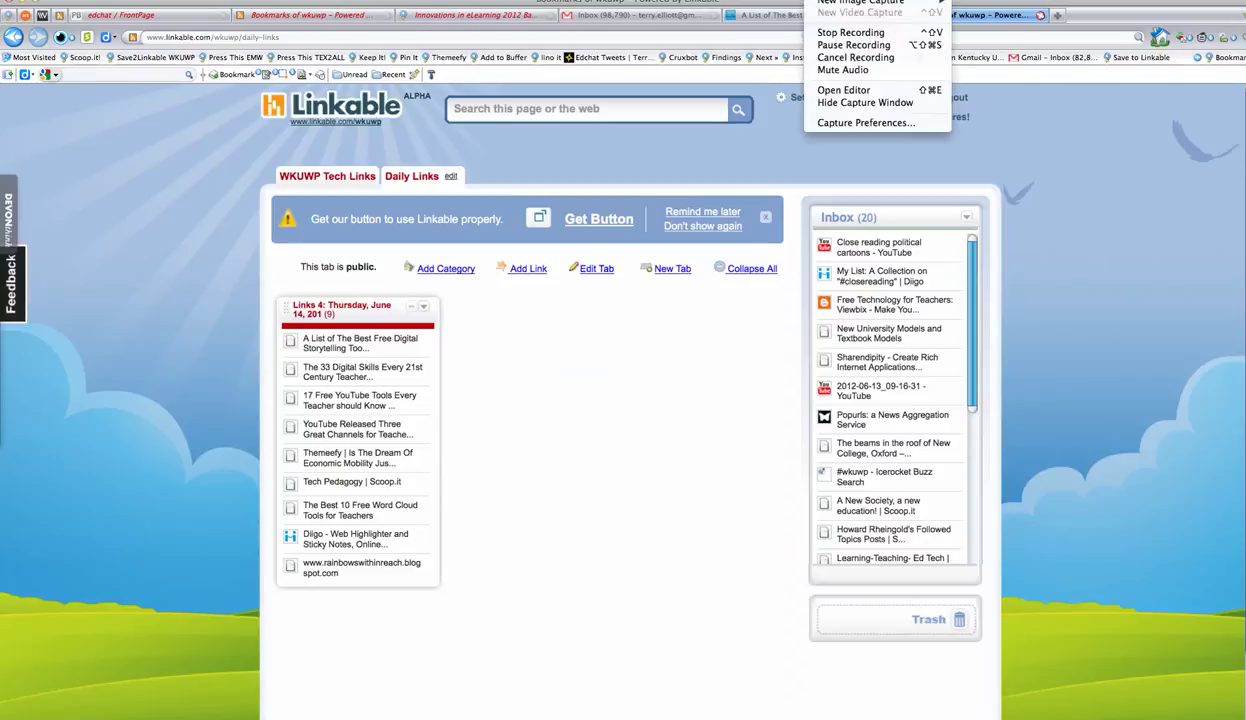
pyautogui.click(853, 45)
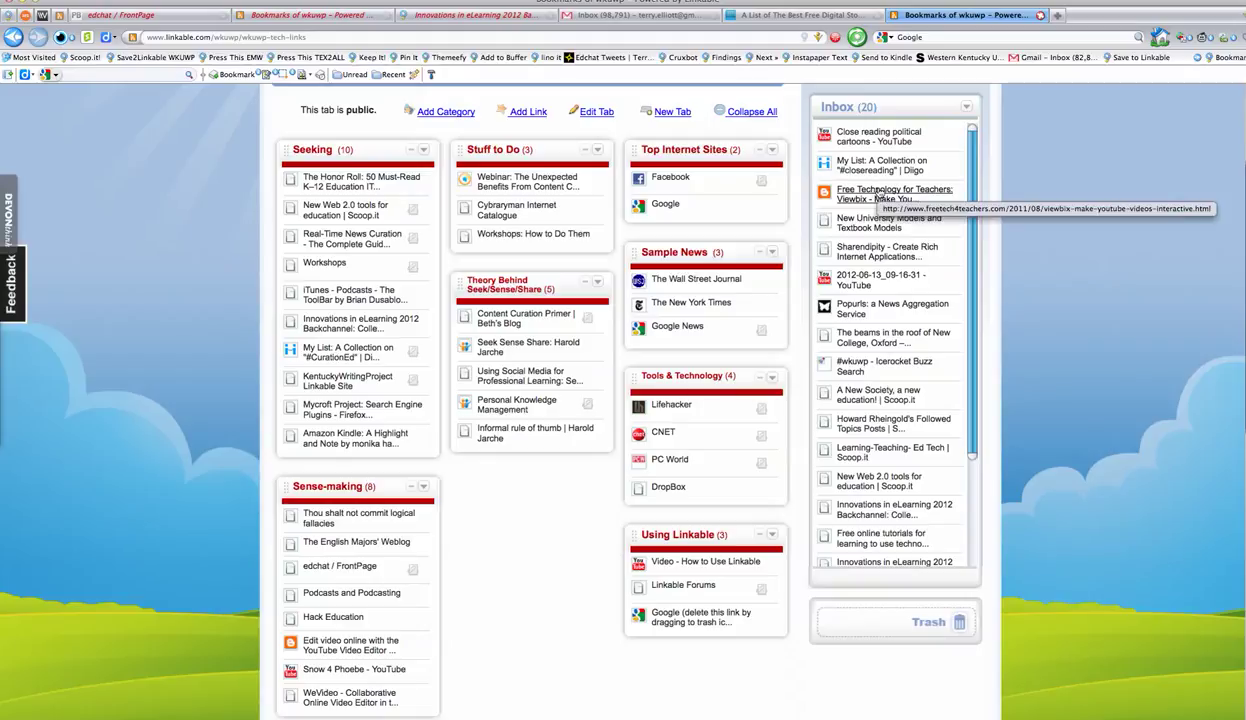
# Drag inbox links into Sense-making, Seeking and Sample News: Free Technology for Teachers, Icerocket, Popurls.
pyautogui.moveTo(878, 191)
pyautogui.mouseDown()
pyautogui.moveTo(333, 527)
pyautogui.moveTo(349, 561)
pyautogui.mouseUp()
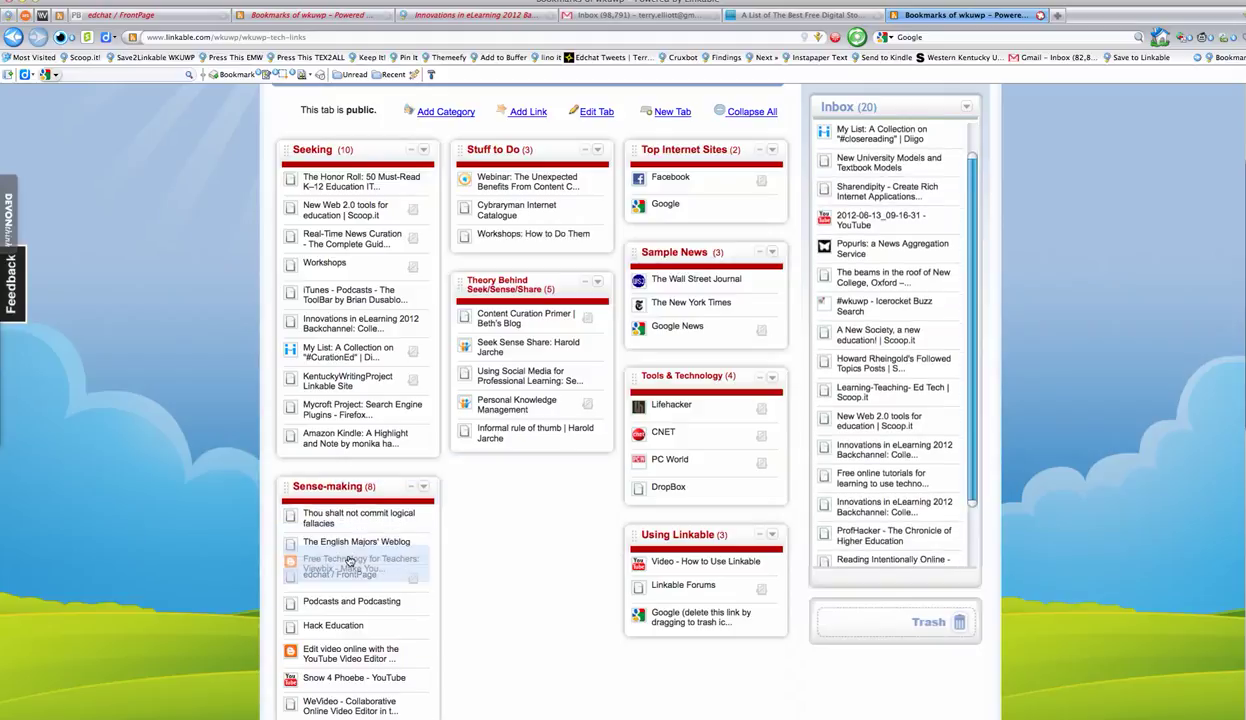
pyautogui.moveTo(349, 561); pyautogui.dragTo(348, 556)
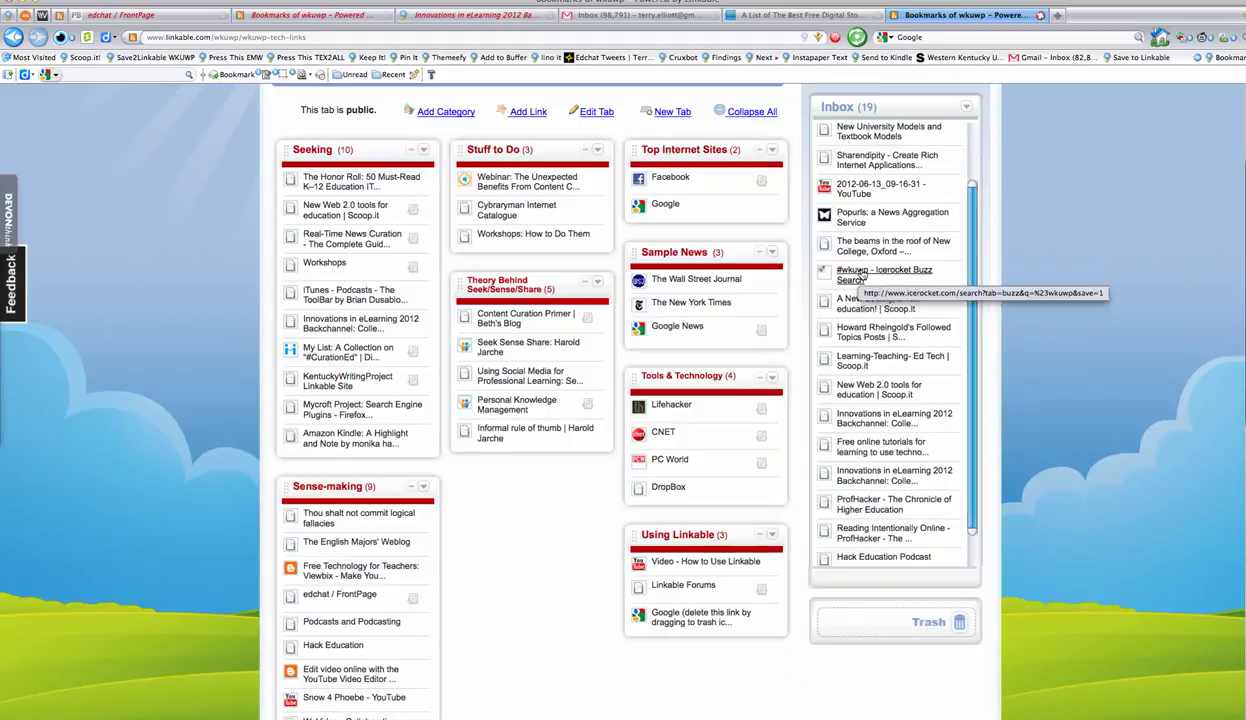
pyautogui.moveTo(862, 275); pyautogui.dragTo(324, 257)
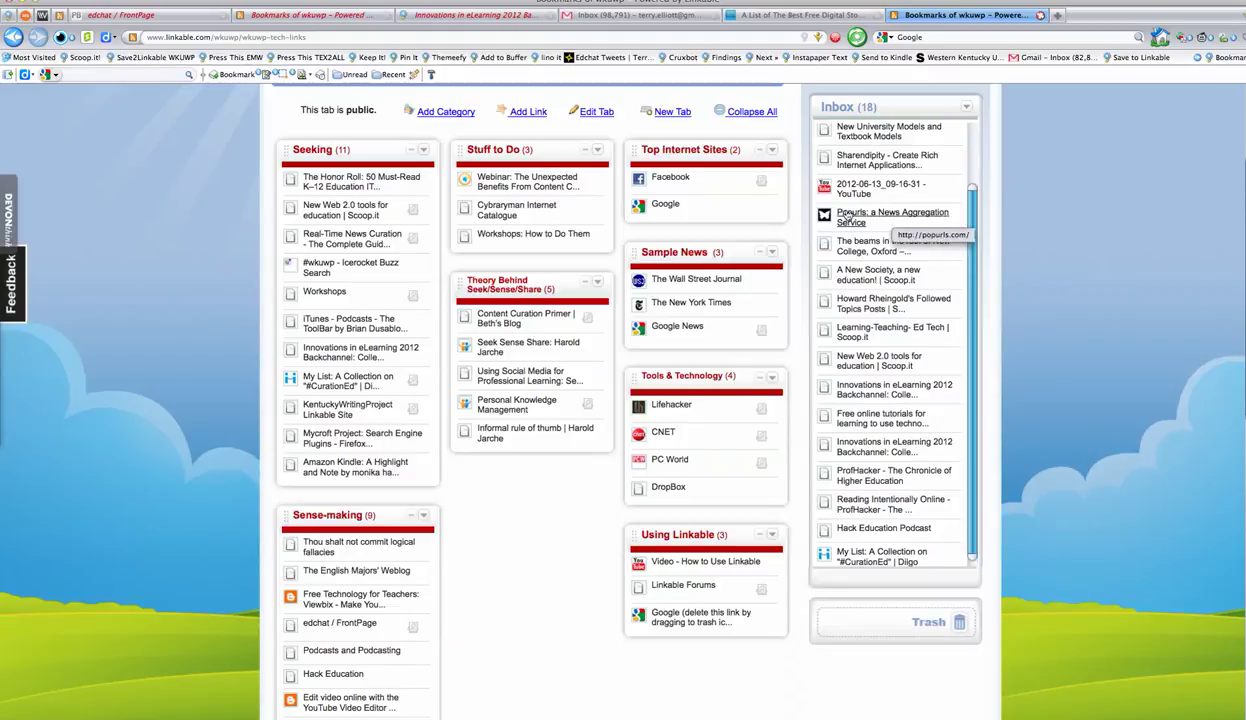
pyautogui.moveTo(889, 222)
pyautogui.mouseDown()
pyautogui.moveTo(731, 223)
pyautogui.moveTo(674, 341)
pyautogui.moveTo(703, 313)
pyautogui.mouseUp()
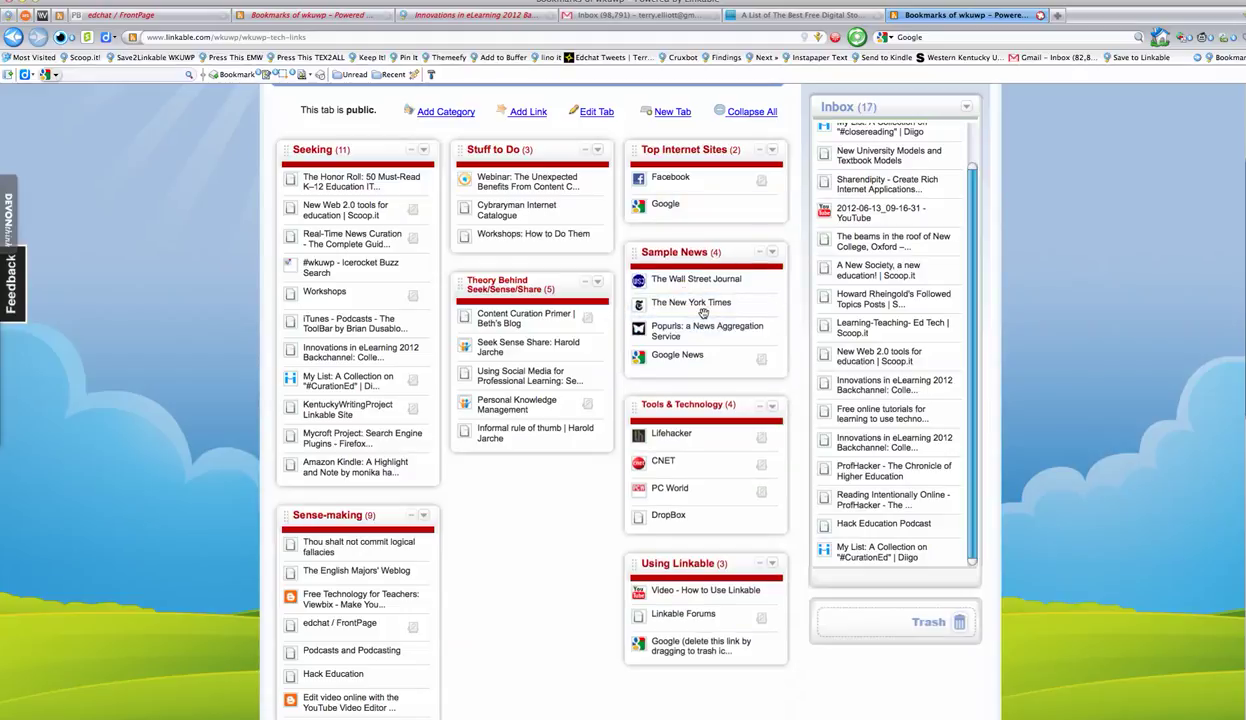